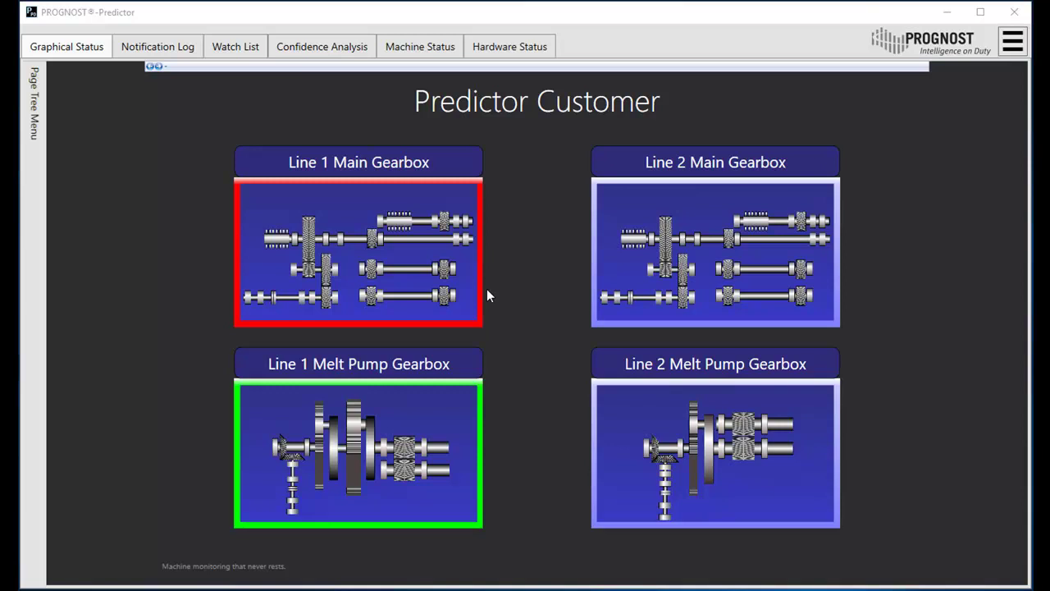
# Open the Line 1 Main Gearbox tile to show the Extruder Gearbox diagram
pyautogui.click(405, 266)
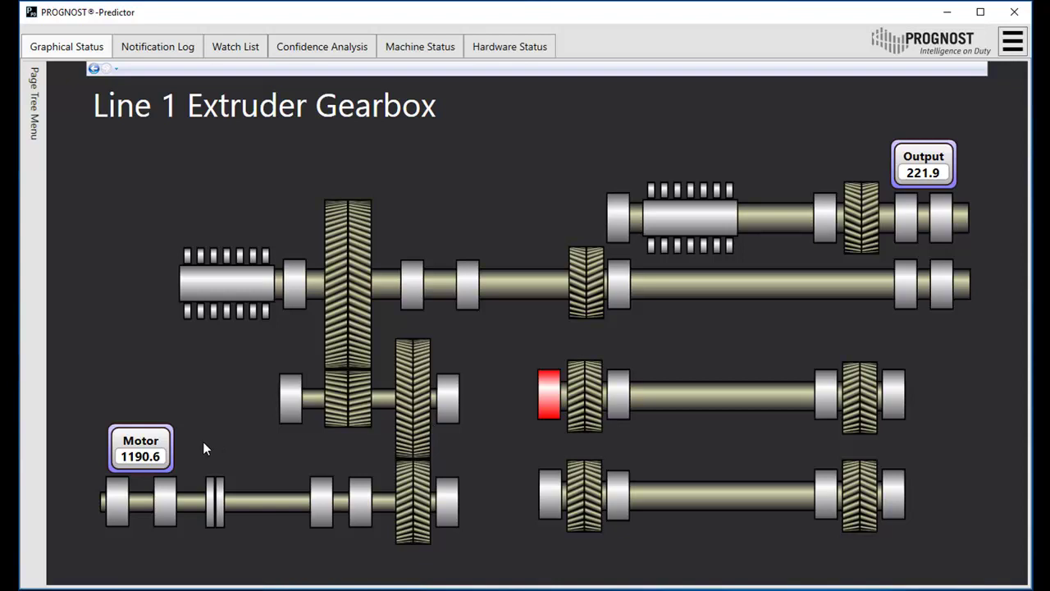
pyautogui.click(149, 447)
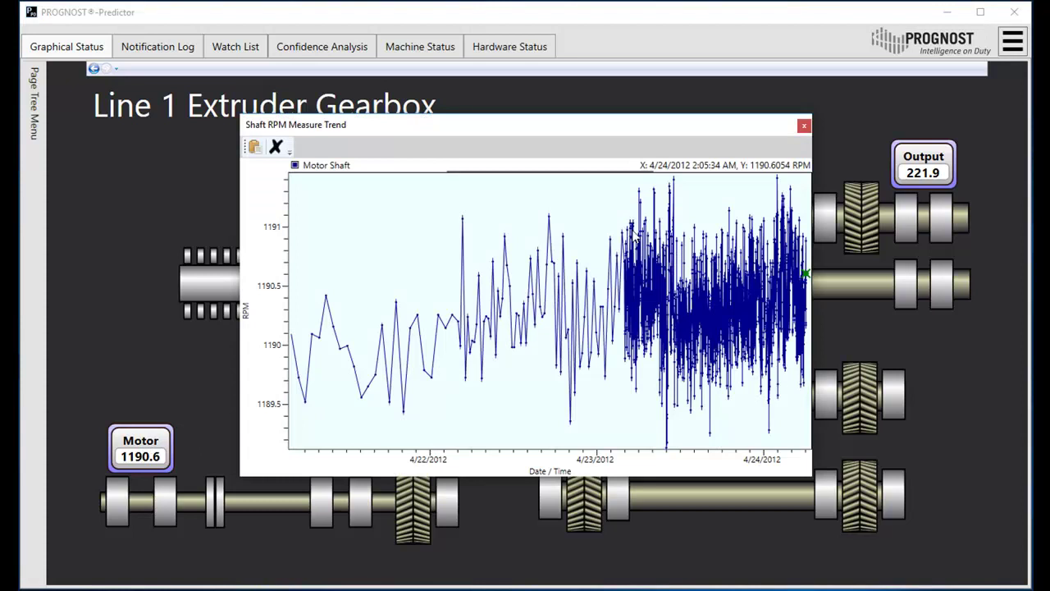
pyautogui.click(635, 207)
pyautogui.moveTo(625, 179); pyautogui.dragTo(763, 463)
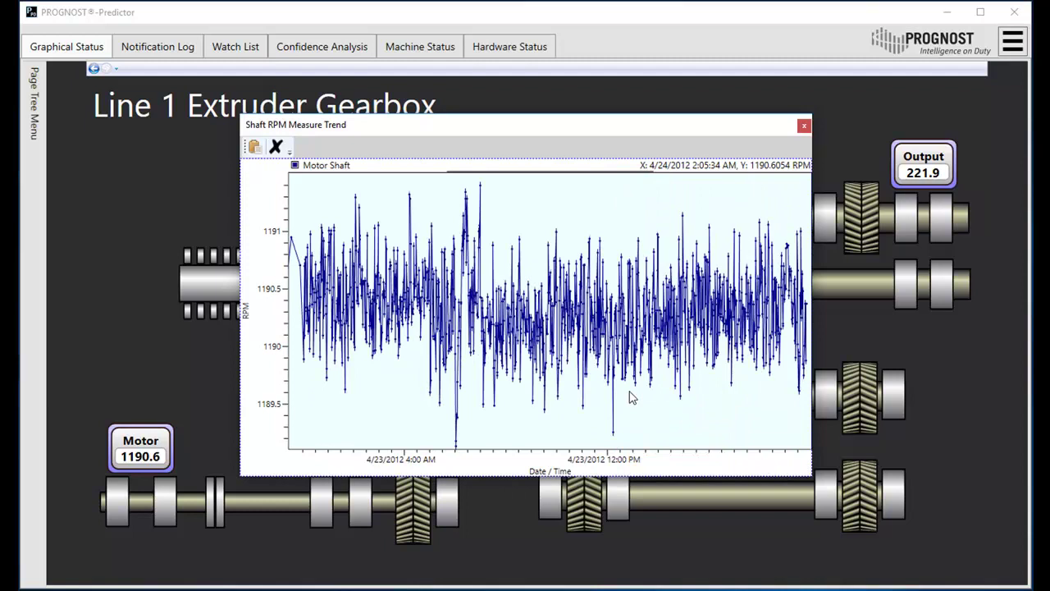
pyautogui.click(804, 126)
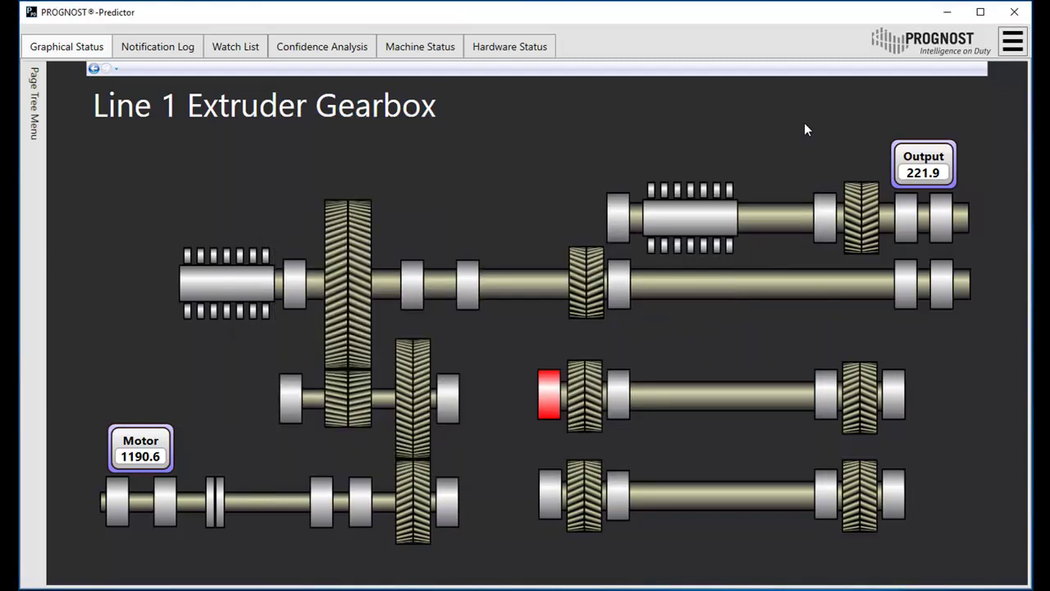
pyautogui.click(550, 378)
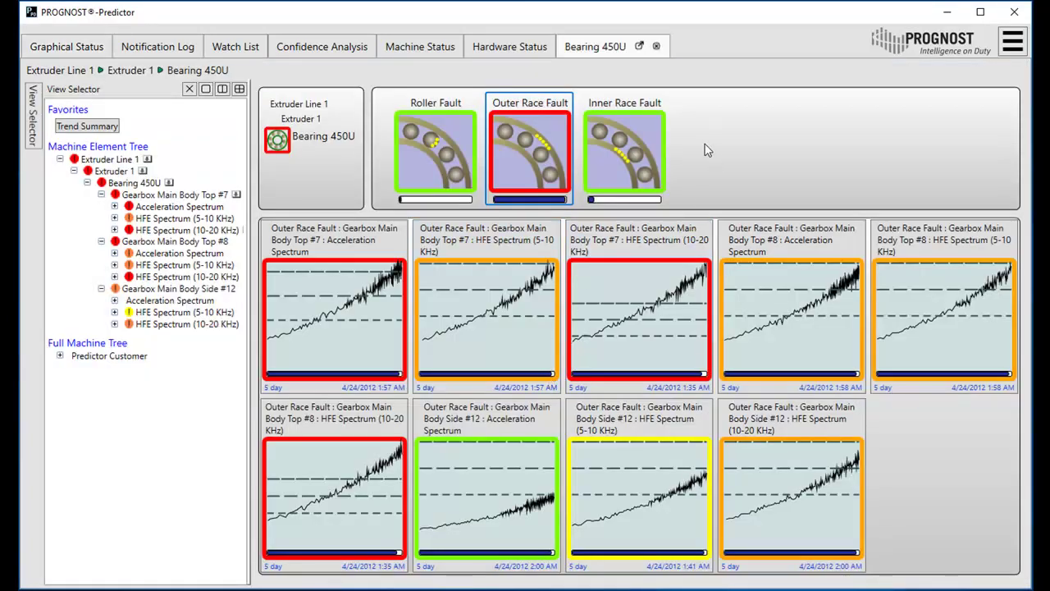
pyautogui.click(656, 46)
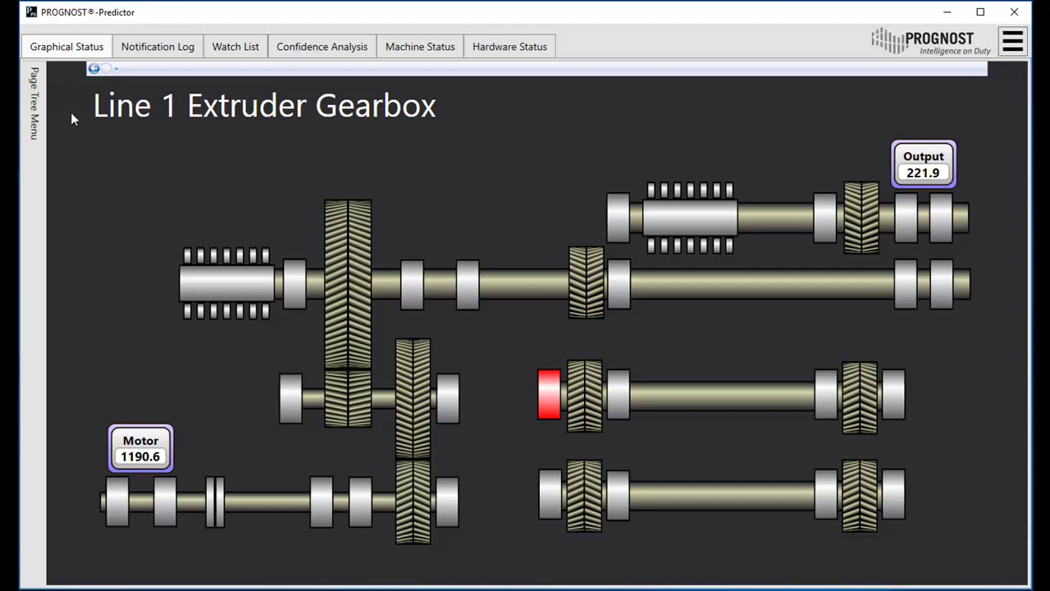
# Use the pinned Page Tree to open Line 1 Melt Pump Gearbox, then unpin the tree
pyautogui.click(36, 103)
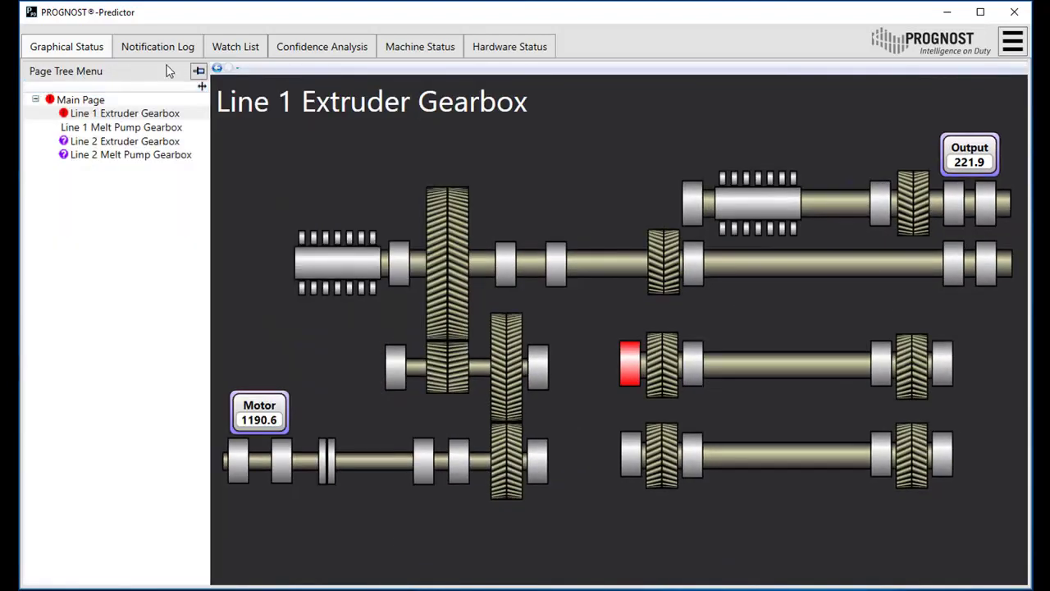
pyautogui.click(199, 70)
pyautogui.click(162, 131)
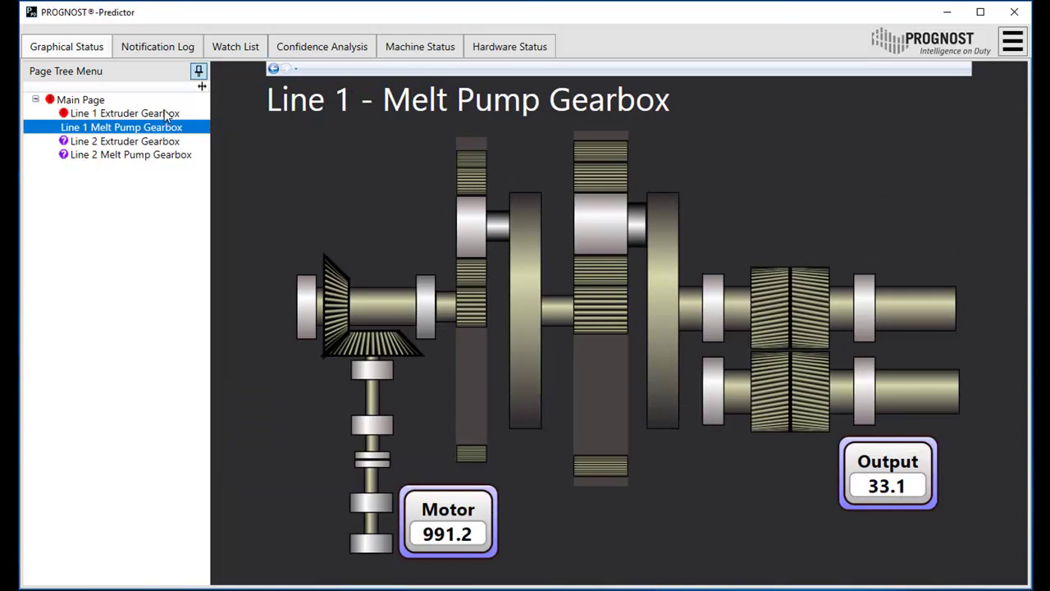
pyautogui.click(199, 73)
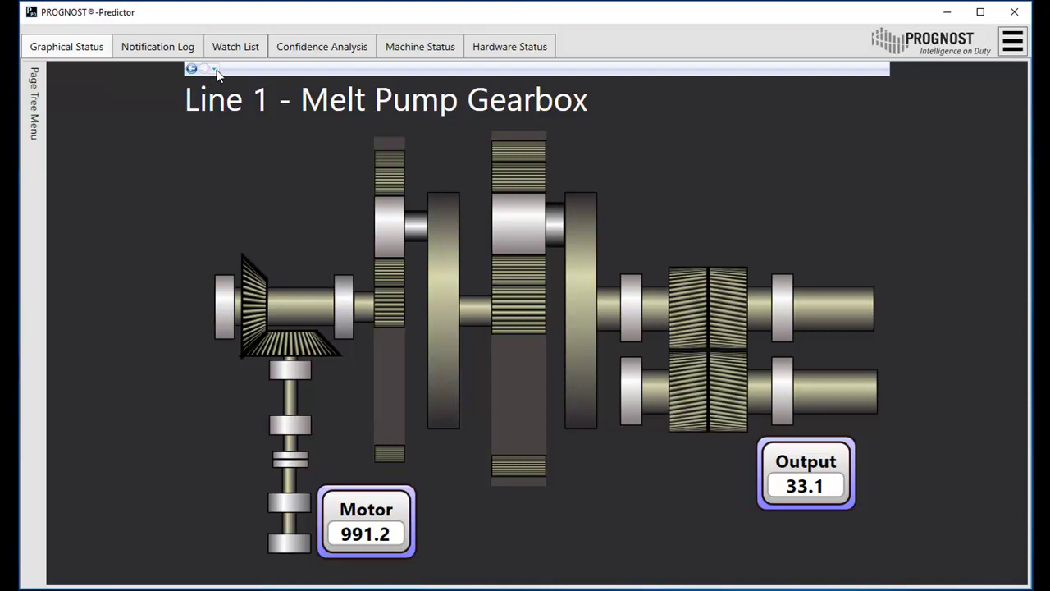
# Pick Line 1 Extruder Gearbox from the back-button history list
pyautogui.click(216, 71)
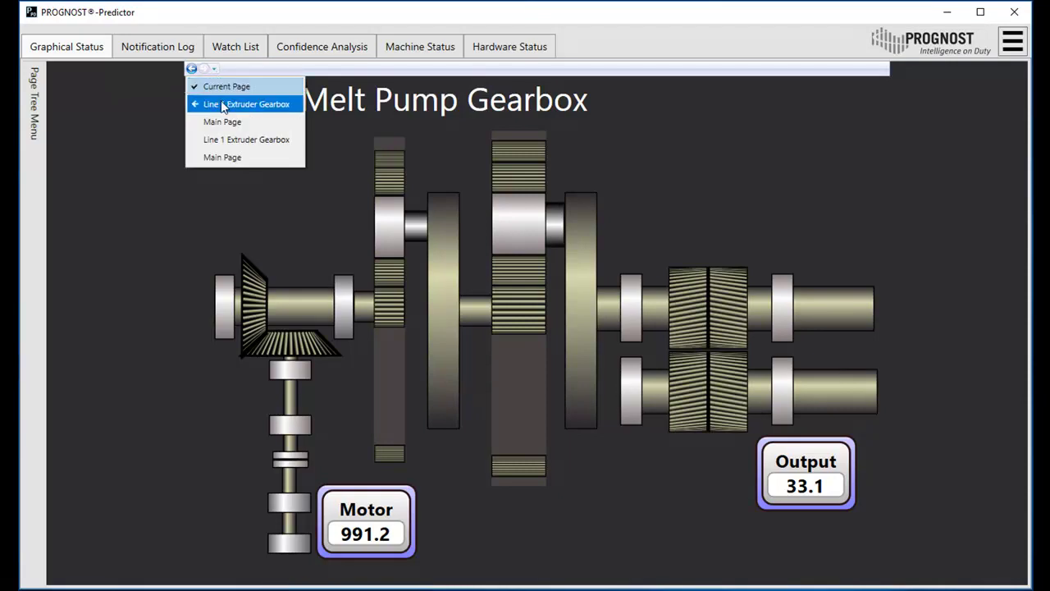
pyautogui.click(223, 105)
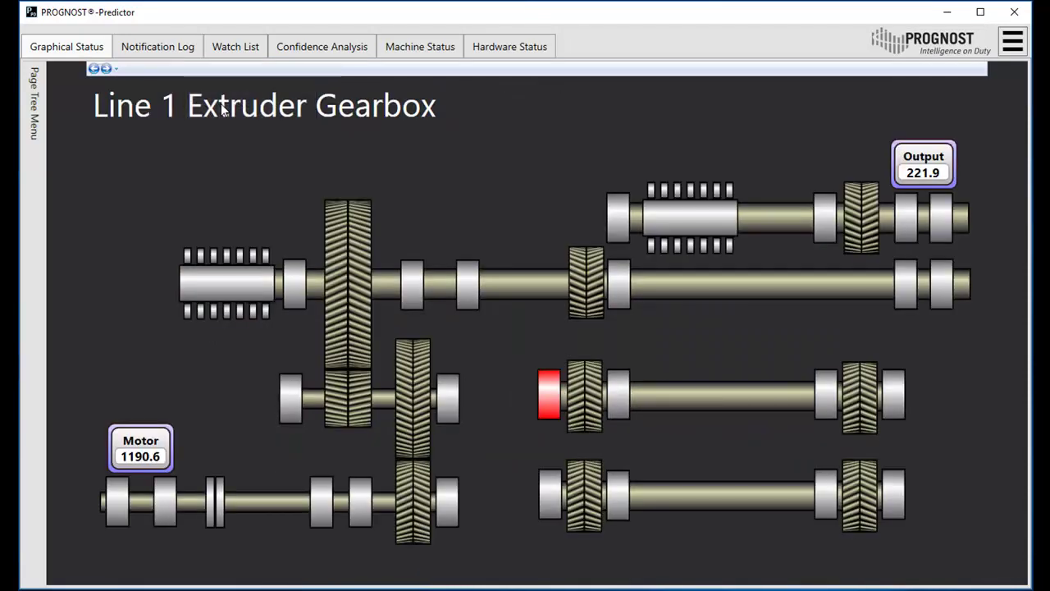